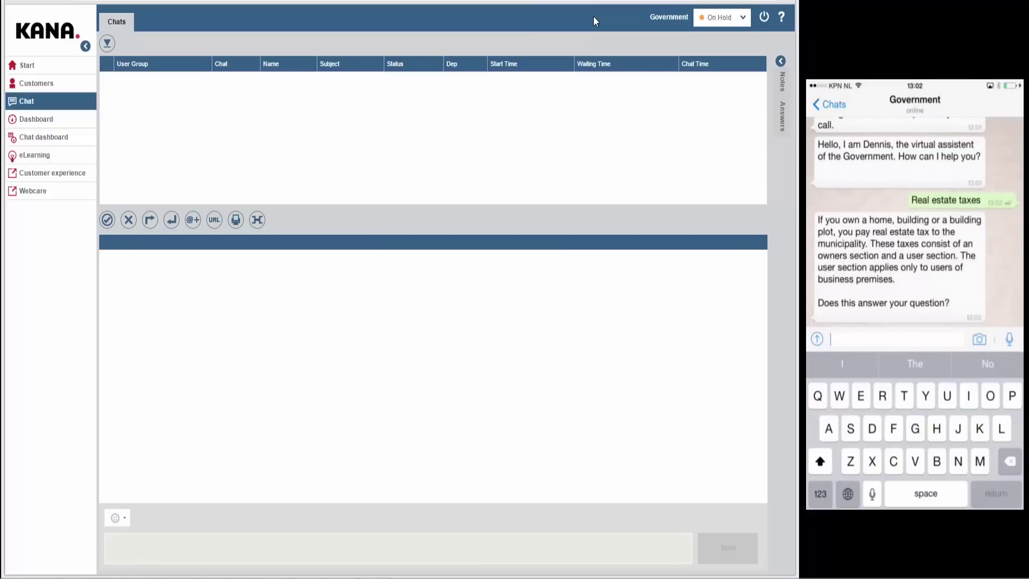
Switch the agent availability status to Online so the waiting chat request appears.
click(721, 18)
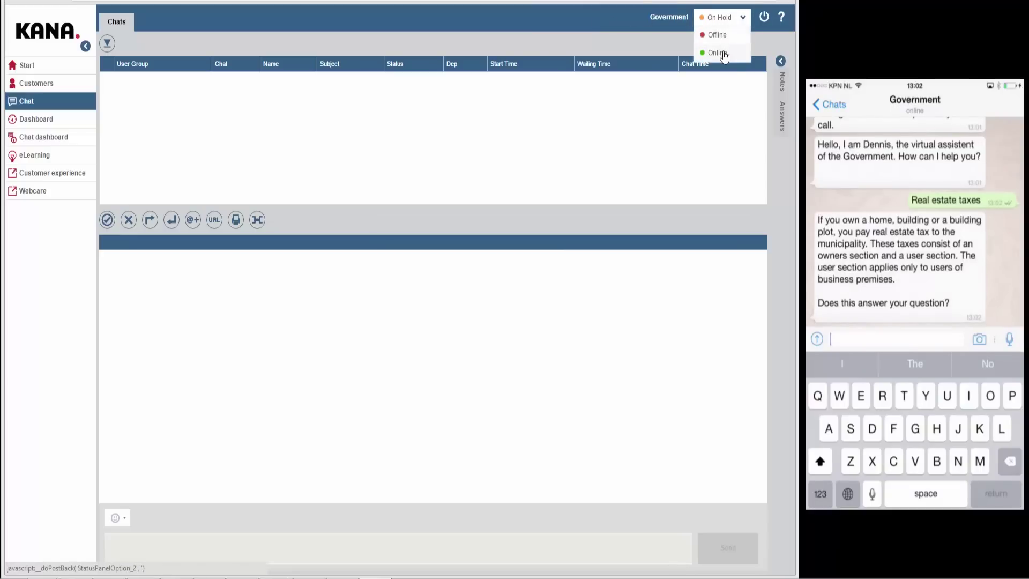
click(723, 53)
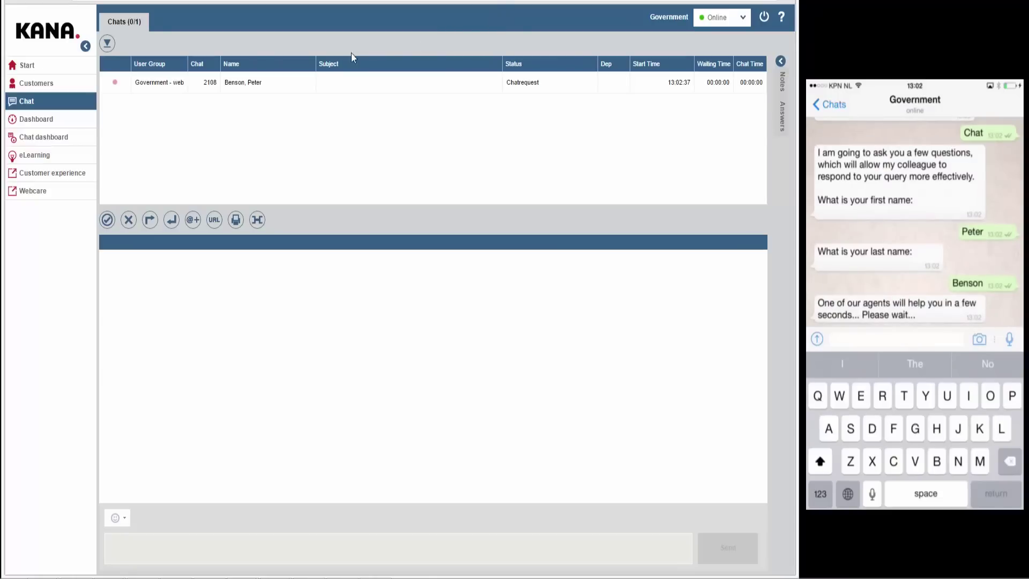
Open and accept the customer's waiting chat request, then start typing the 'Good morning' greeting.
click(289, 83)
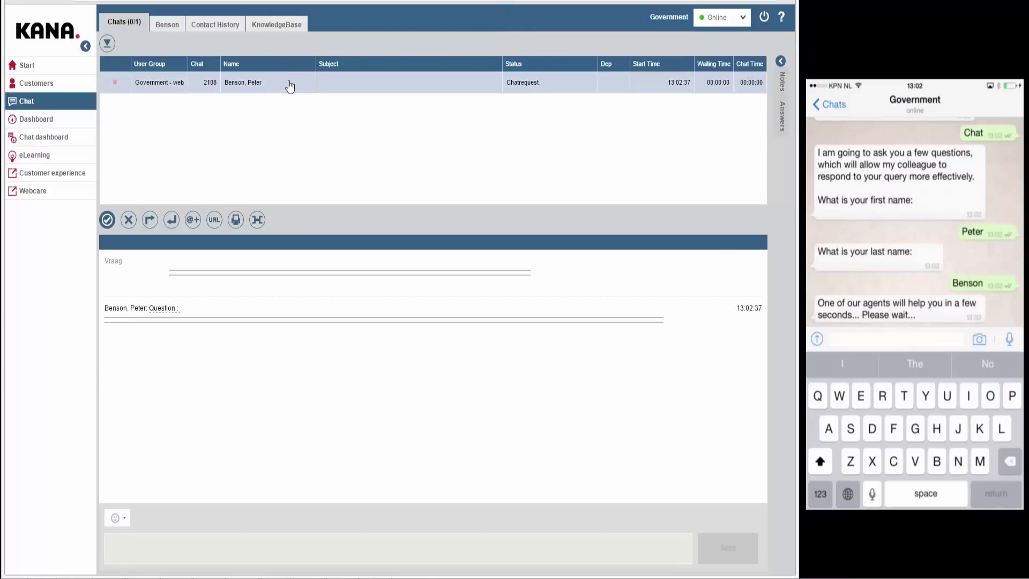
click(106, 221)
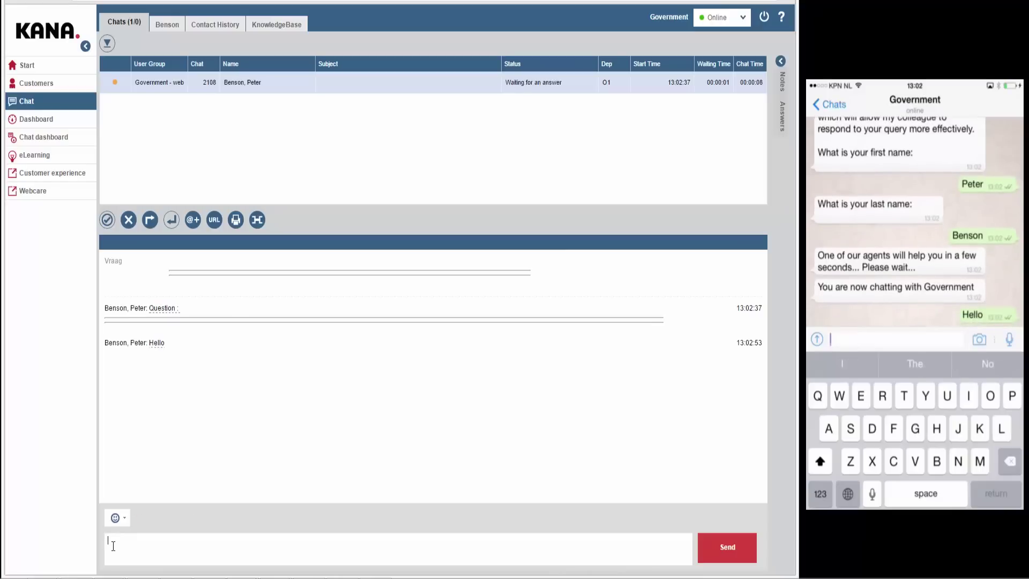
text(Good )
text(mon)
Fix the typo and complete the greeting 'Good morning. what is your question?'.
key(BackSpace)
text(rning. )
text(what is you)
text(r question)
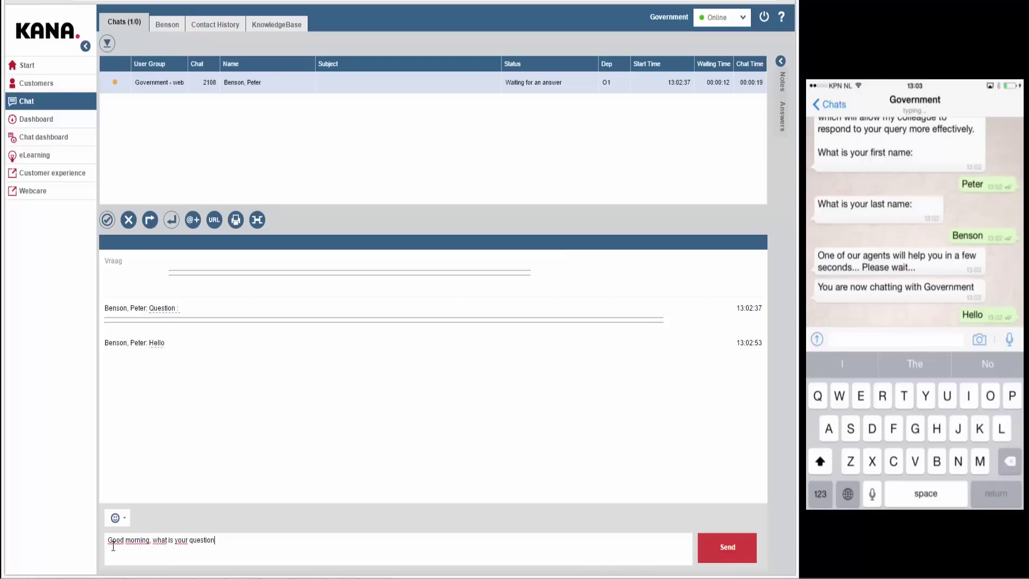
text(?)
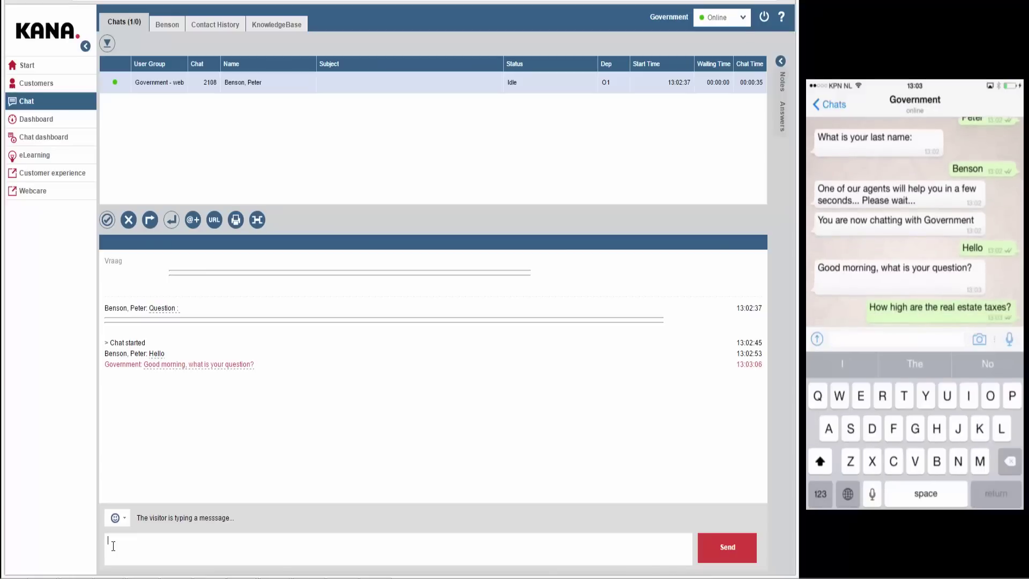
Send the answer that taxes depend on property value and current rates, then 'Does this answer your question?'.
text(Th)
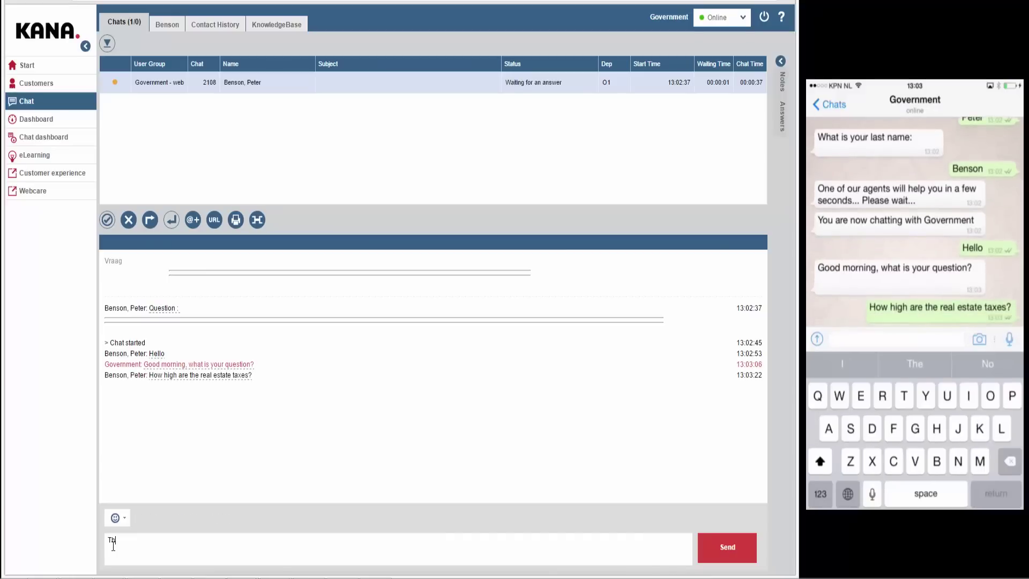
text(e amount of the t)
text(axes depend)
text(s o)
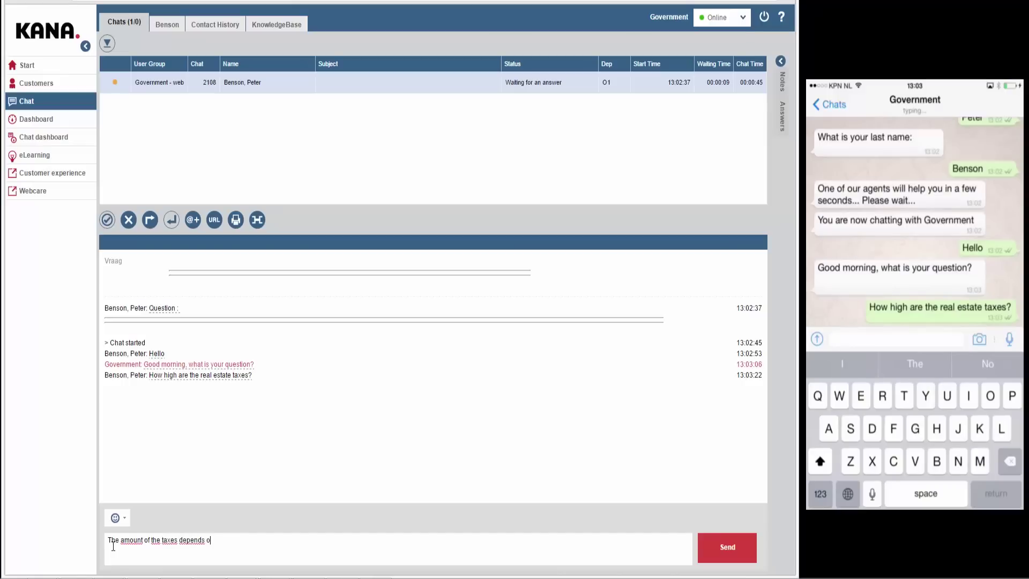
text(n the value of )
text(your)
text( prop)
text(erty and the c)
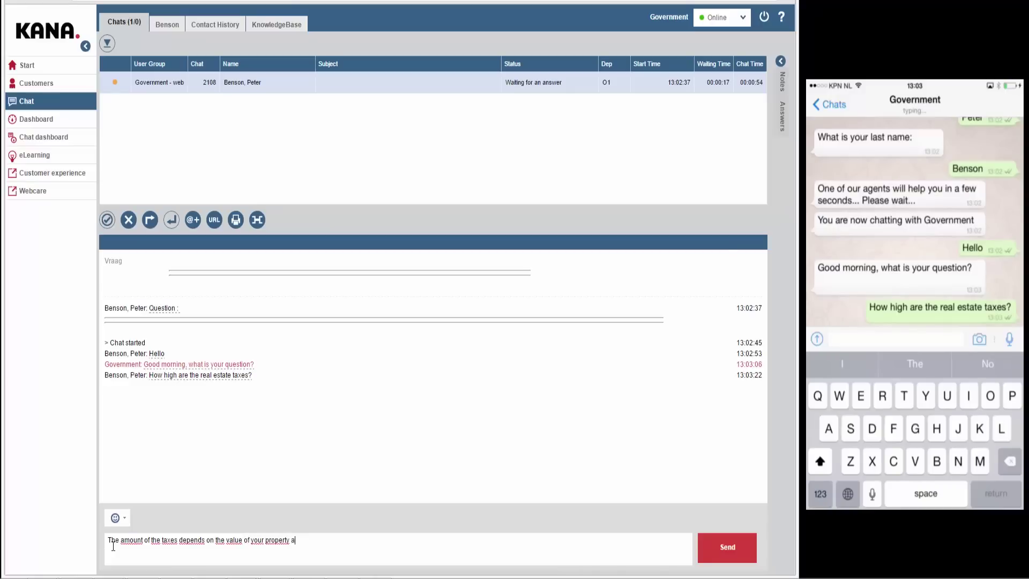
text(urrent ra)
text(tes)
text(.)
key(Return)
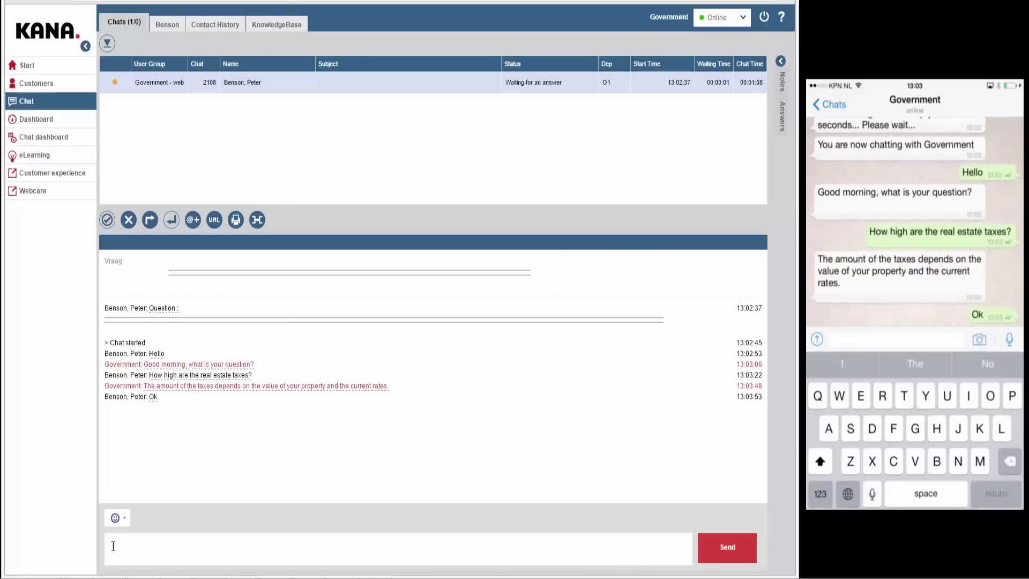
text(Does t)
text(his answer yo)
text(ur quest)
text(ion?)
key(Return)
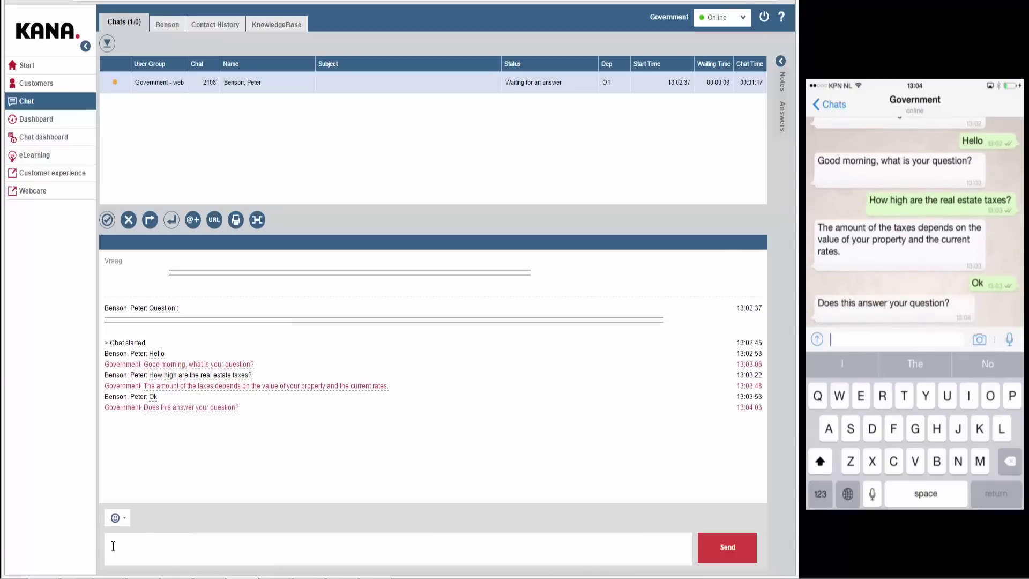